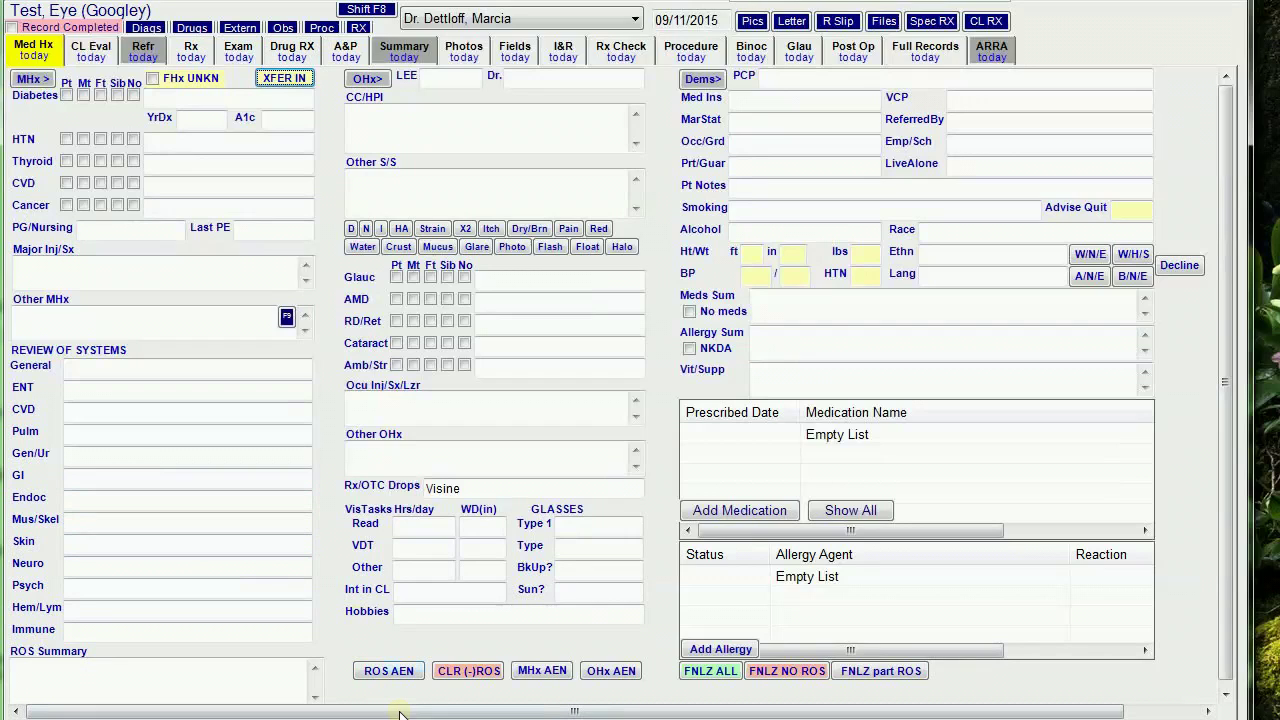
Carry the patient's stored demographics forward into the medical history page of today's record
key("ctrl+Tab")
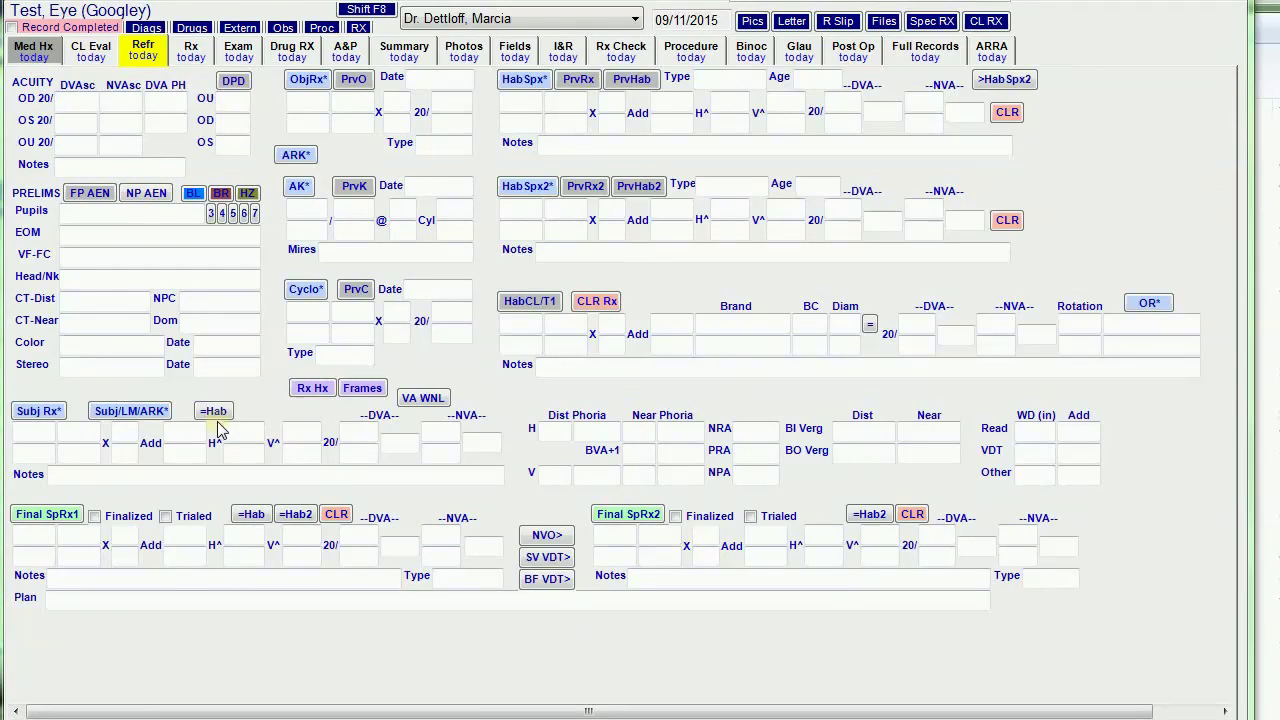
key("alt+m")
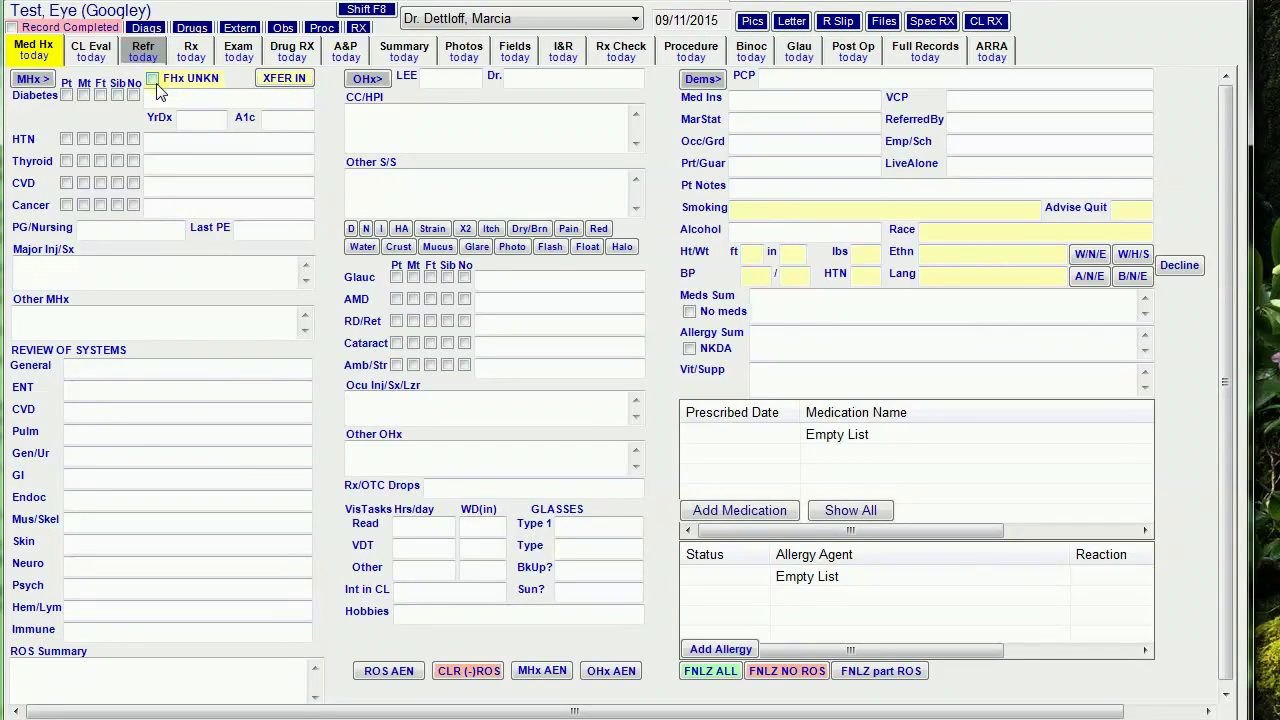
left_click(702, 80)
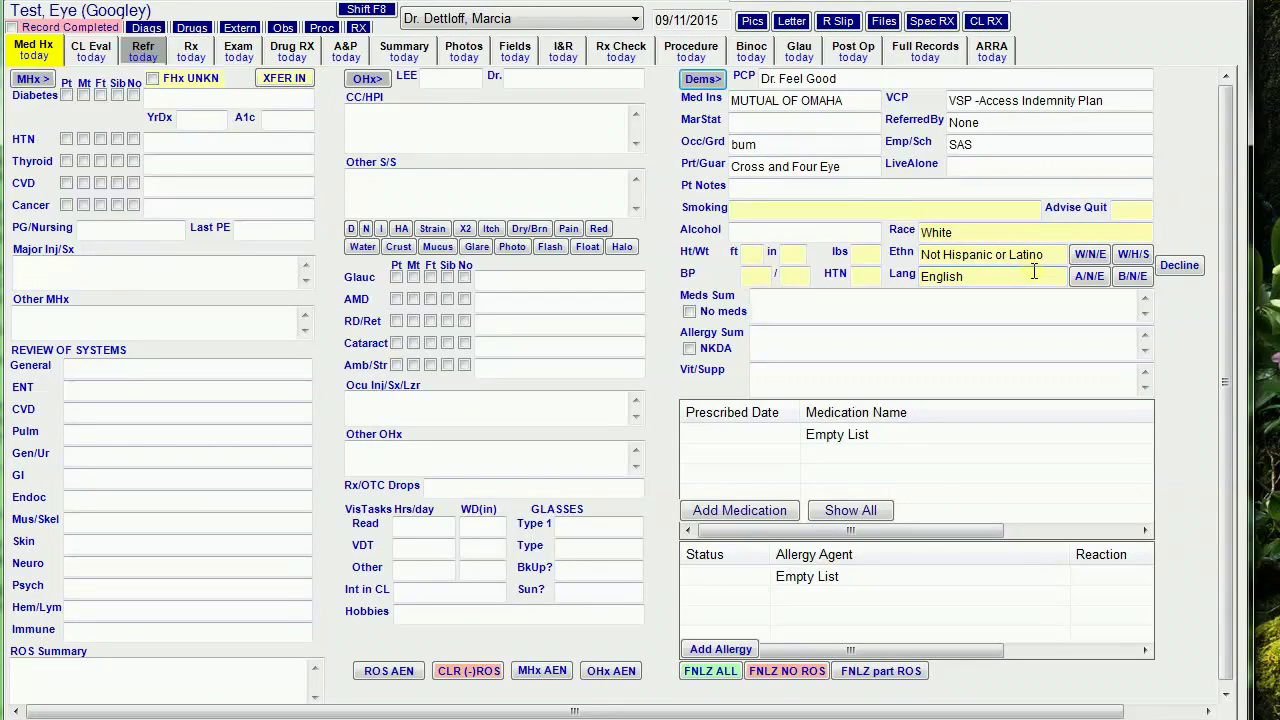
Try the other race, ethnicity and language presets, including Decline, and return to White, Not Hispanic or Latino, English
left_click(1089, 277)
left_click(1136, 278)
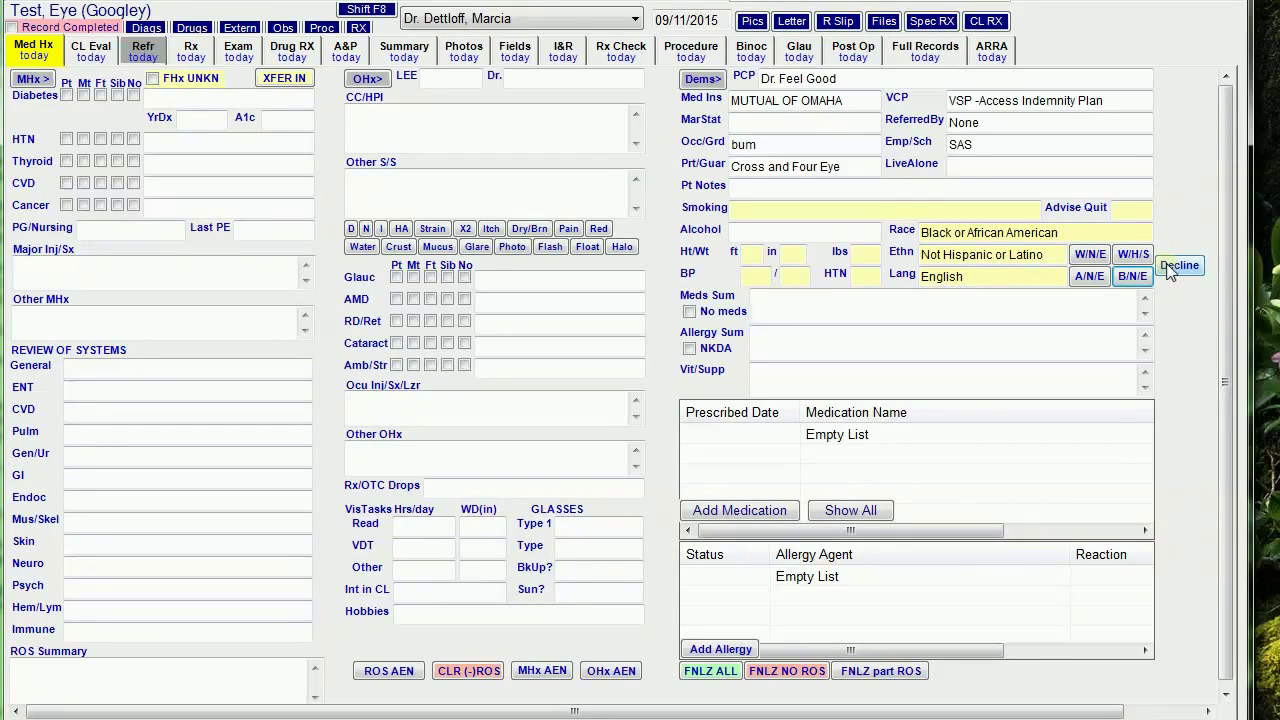
left_click(1172, 268)
left_click(1090, 258)
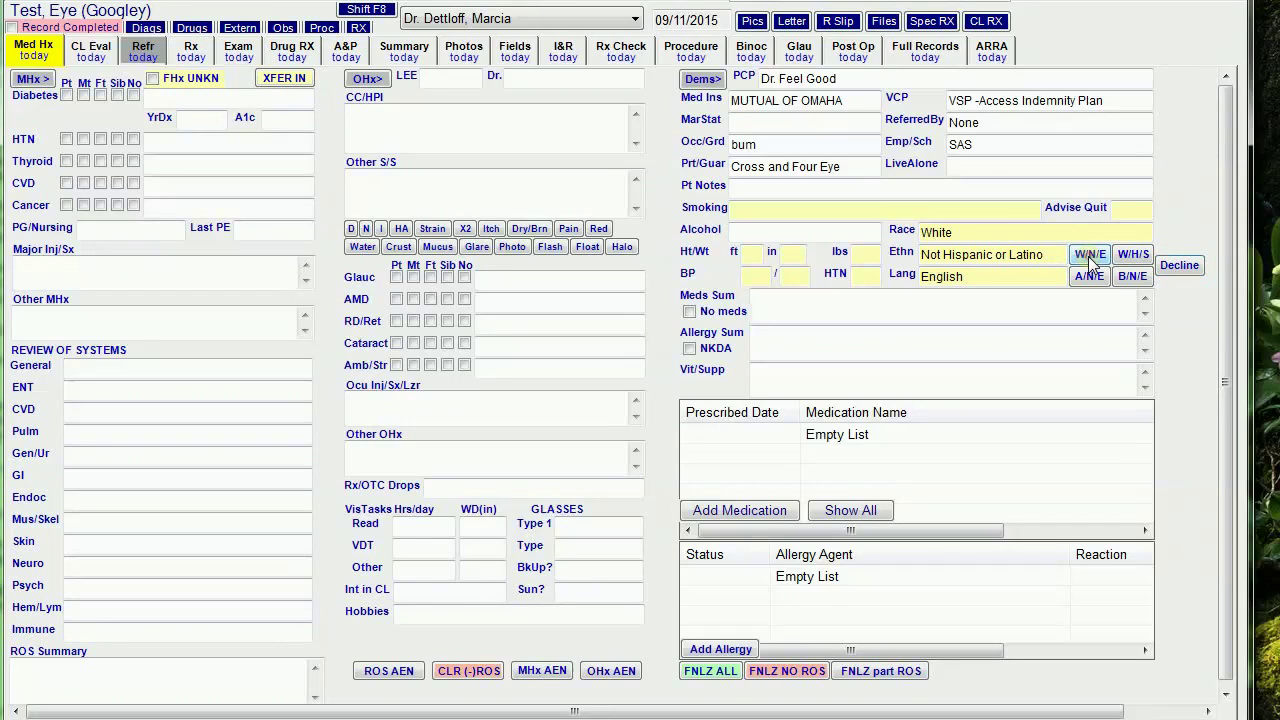
Carry forward the previous ocular and medical history, checking the data transferred to the exam and refraction pages
left_click(366, 80)
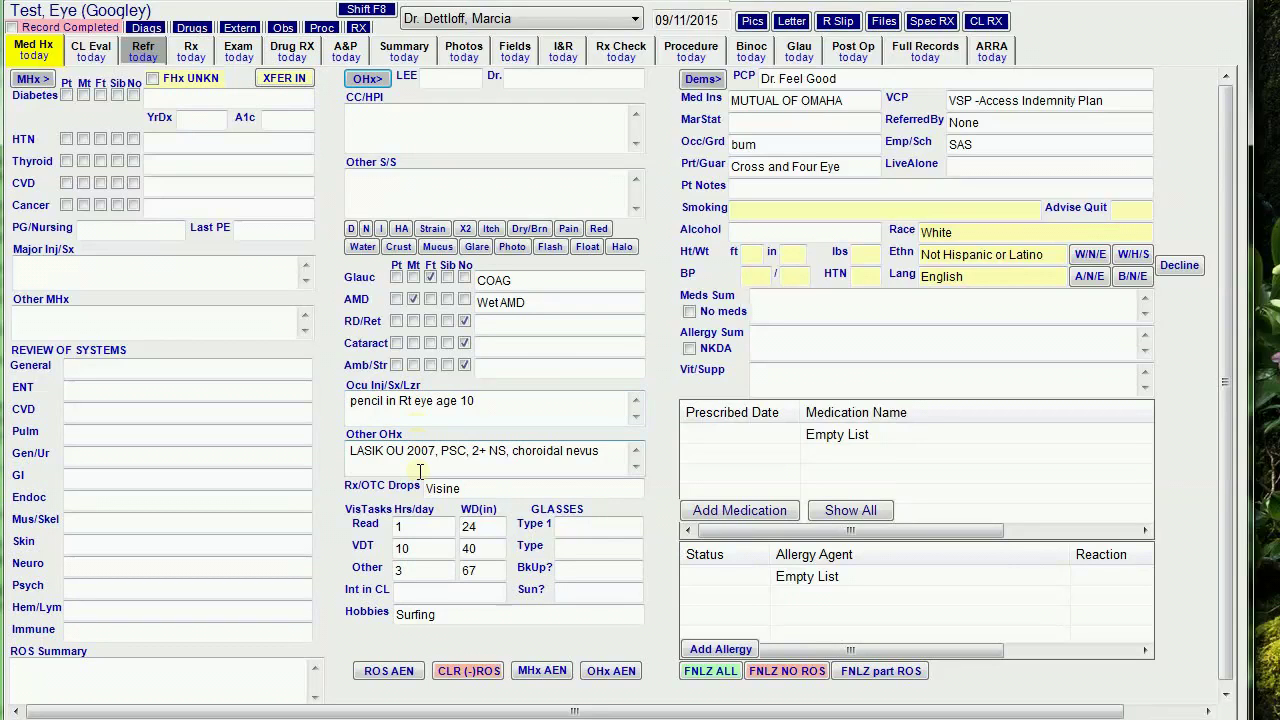
left_click(238, 51)
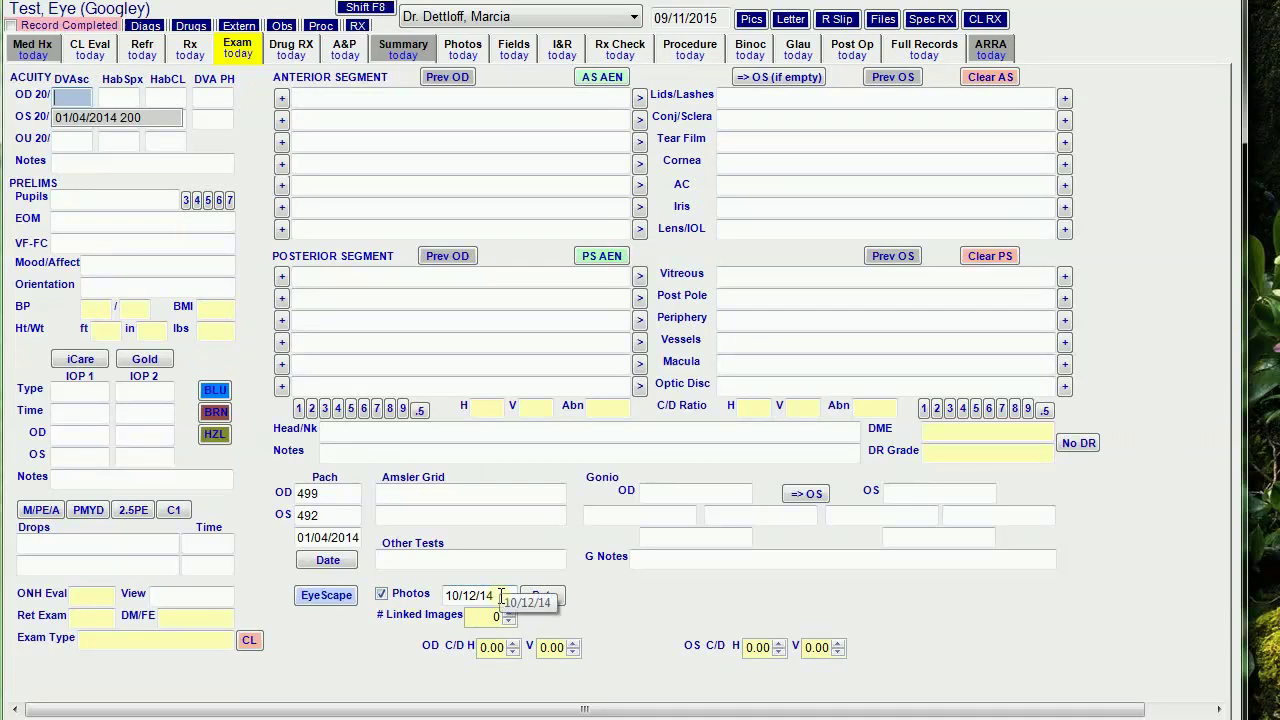
left_click(143, 63)
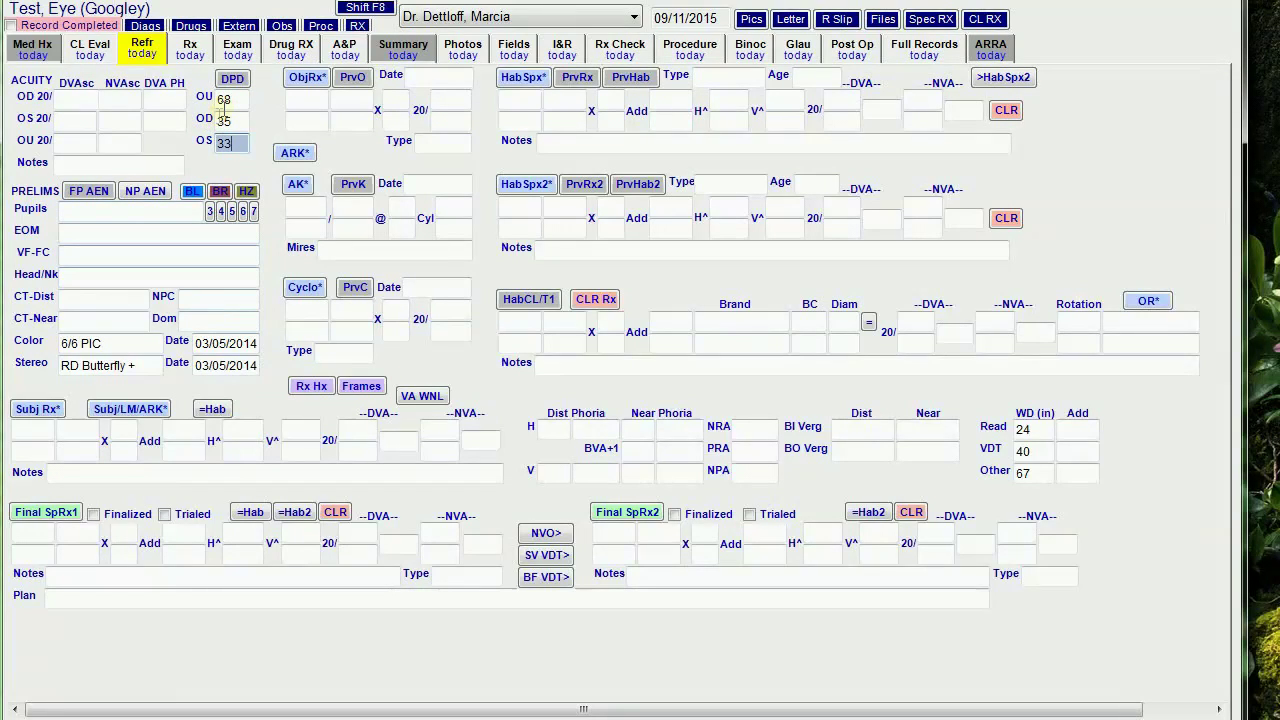
left_click(33, 50)
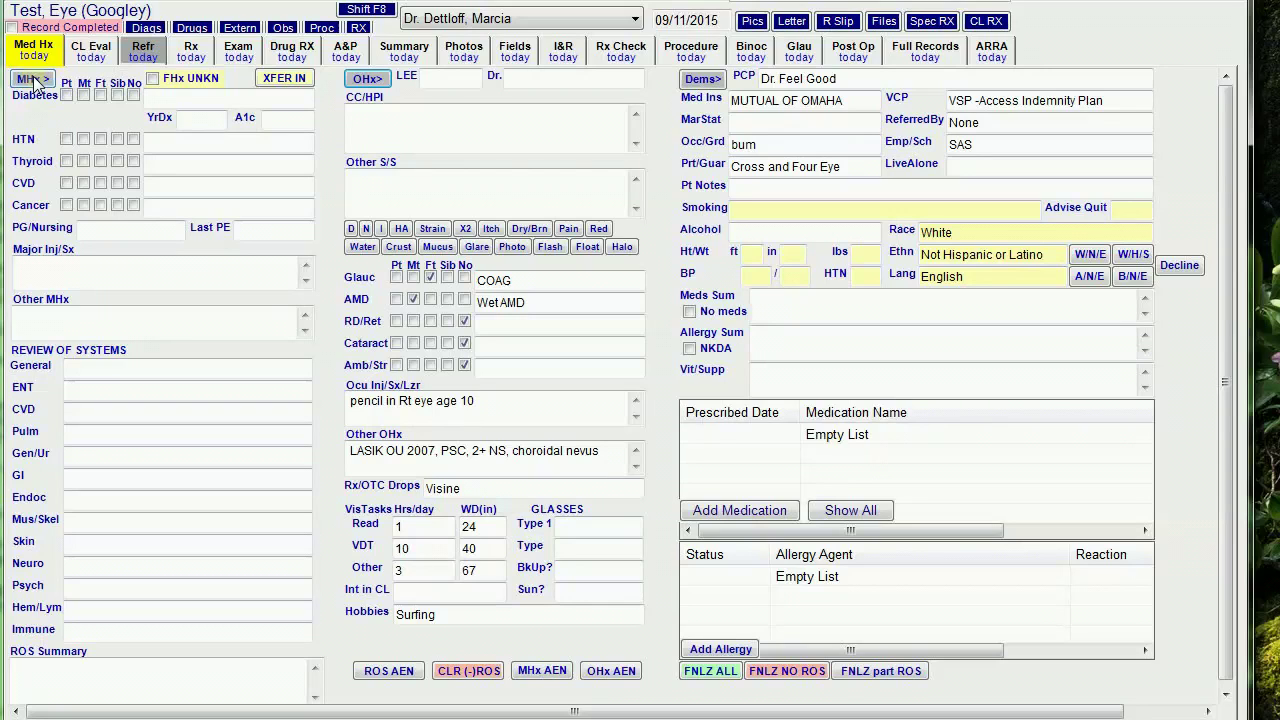
left_click(33, 80)
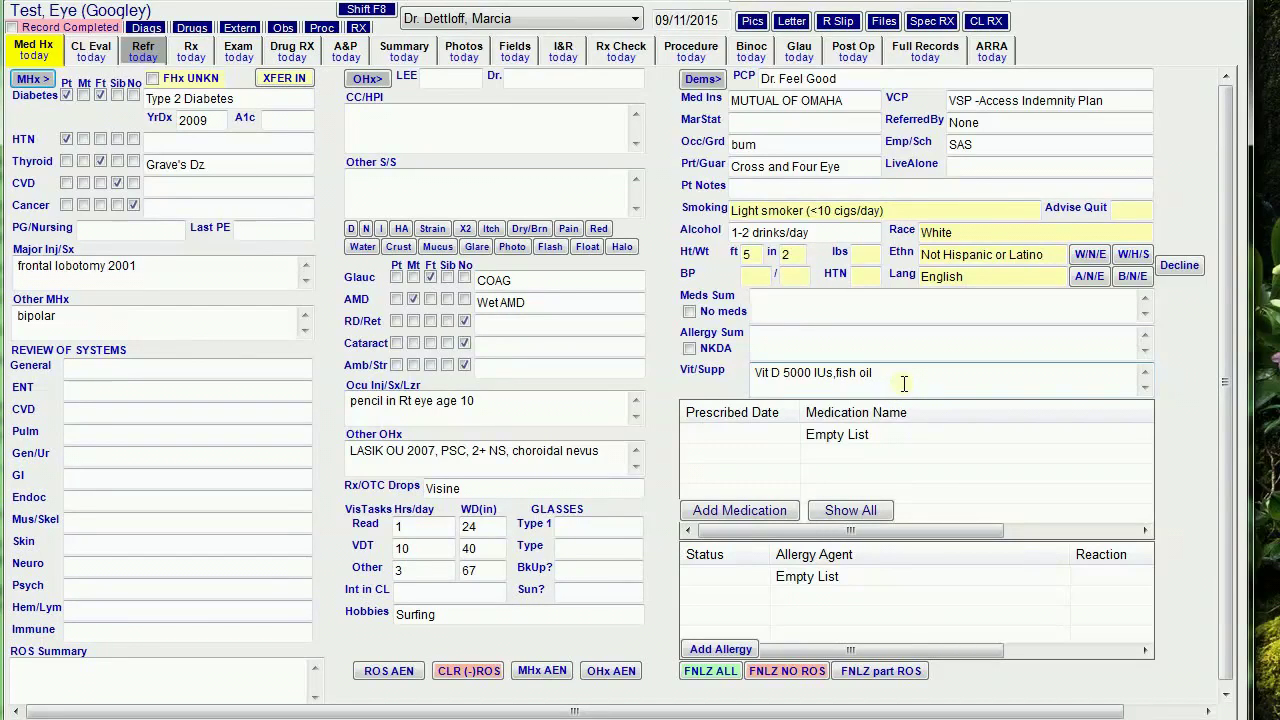
Start adding a medication, search online for lipitor, and add the Lipitor brand to the patient's current medications
left_click(757, 512)
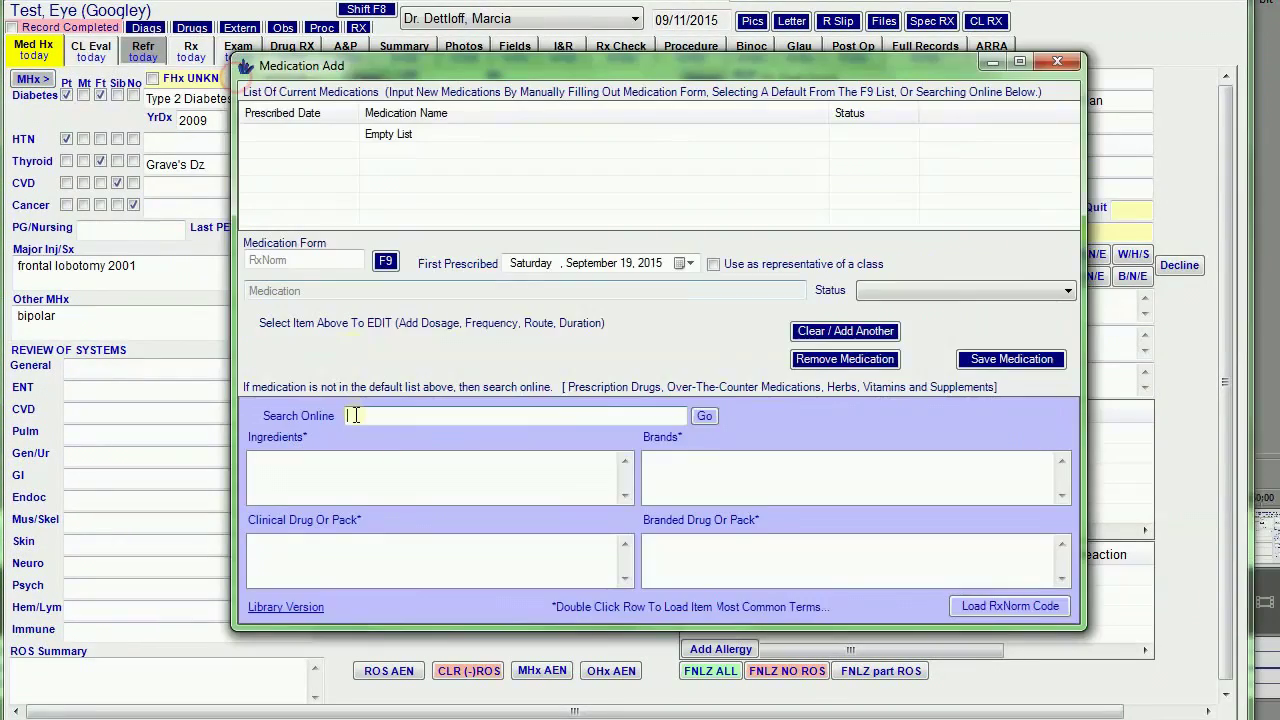
left_click(355, 415)
type("lip")
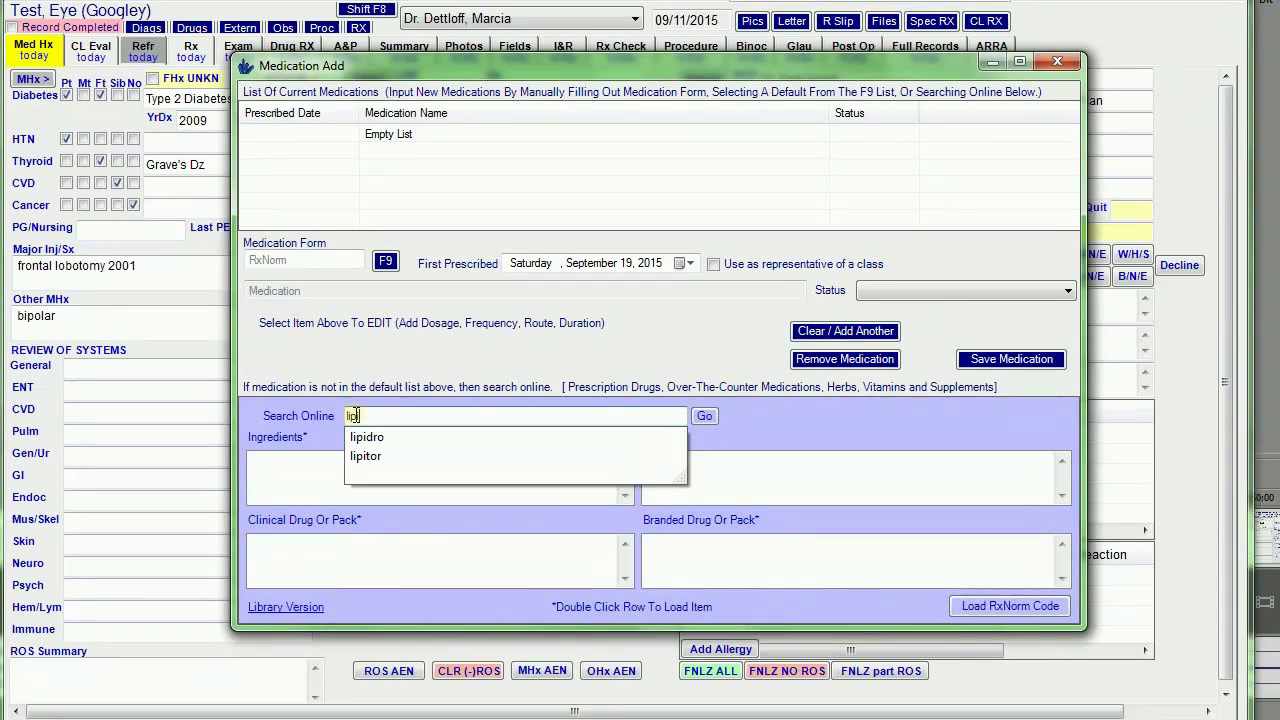
type("ito")
key("Return")
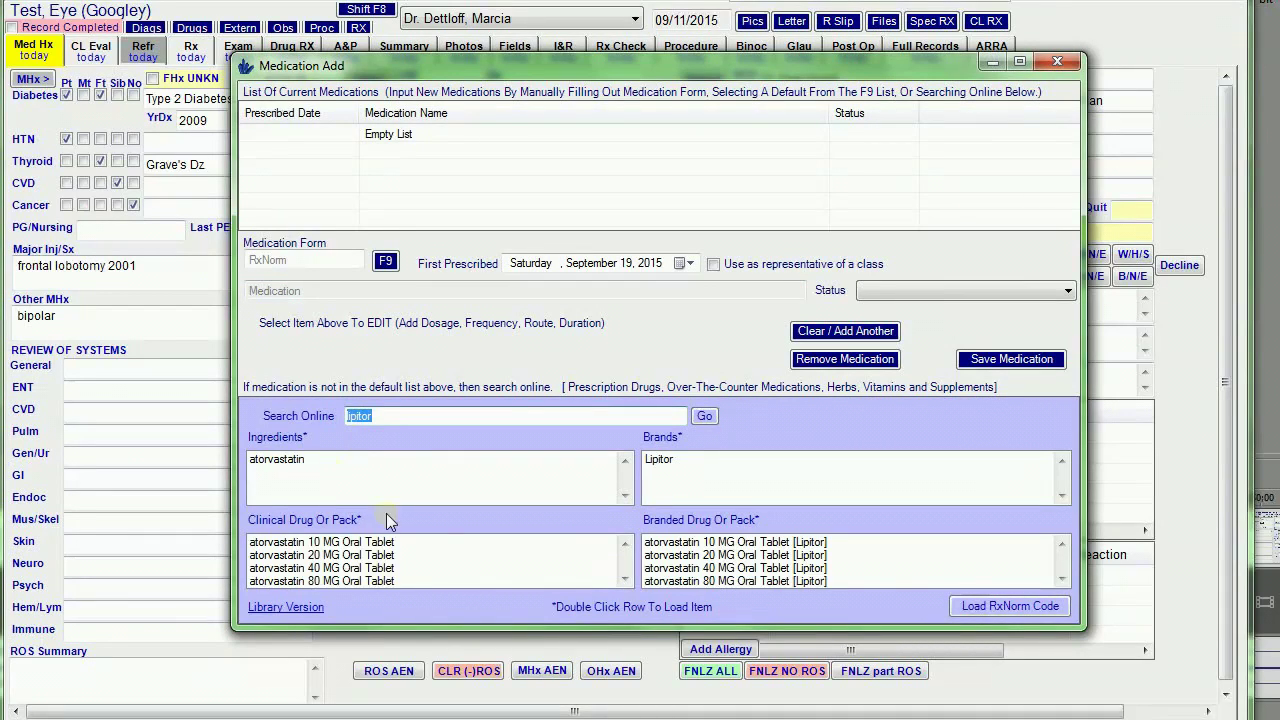
Search online for metFORMIN, add the Metformin ingredient to the current medications, and close the medication window
left_click(494, 416)
type("metfo")
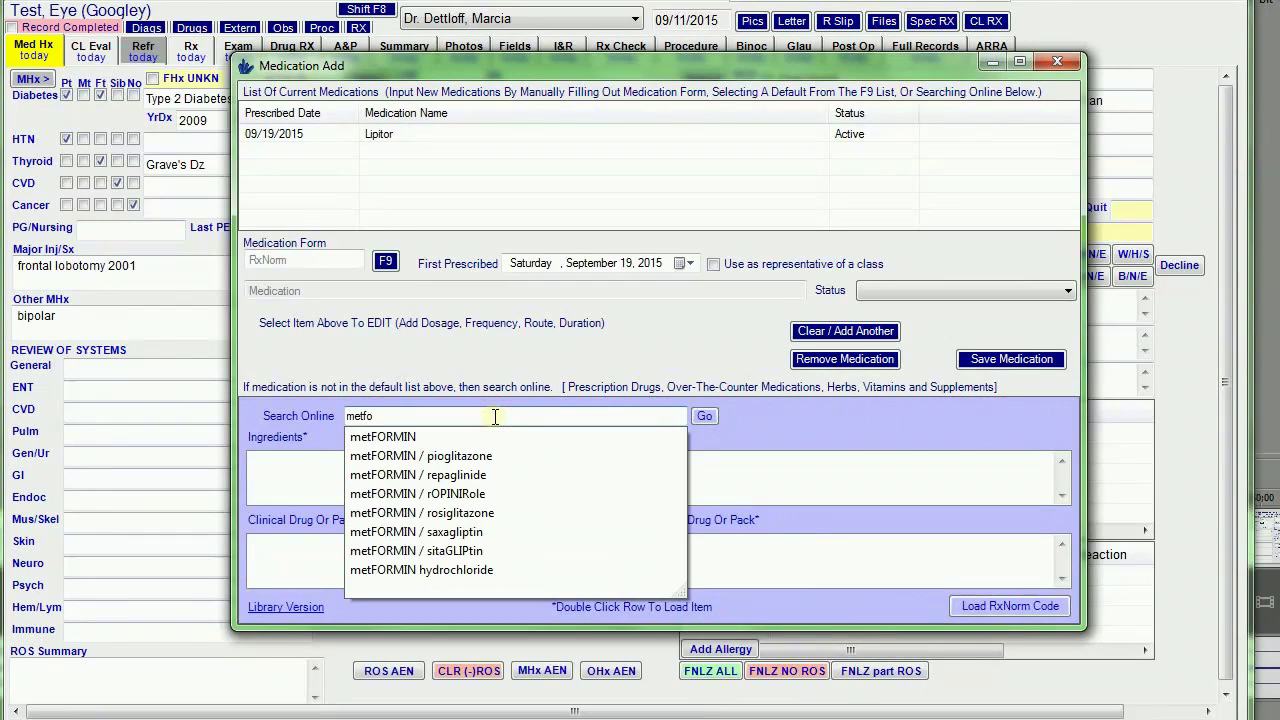
key("Down")
key("Return")
left_click(285, 460)
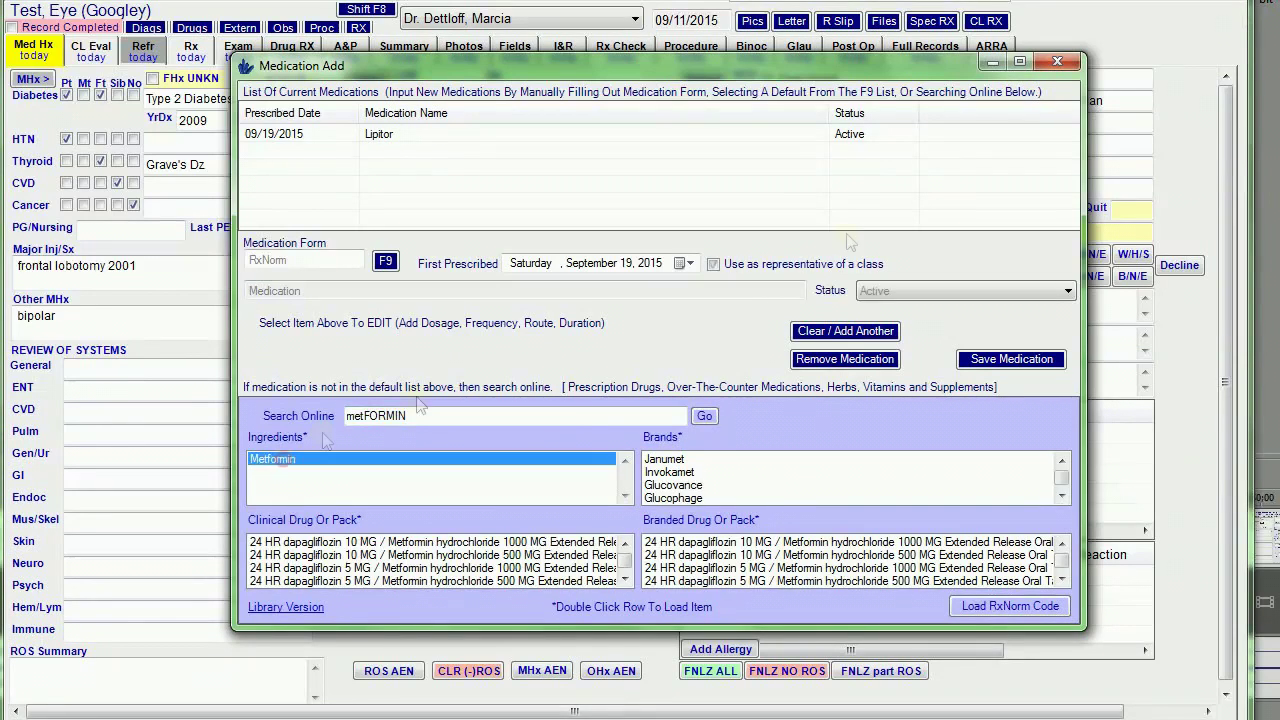
left_click(1057, 62)
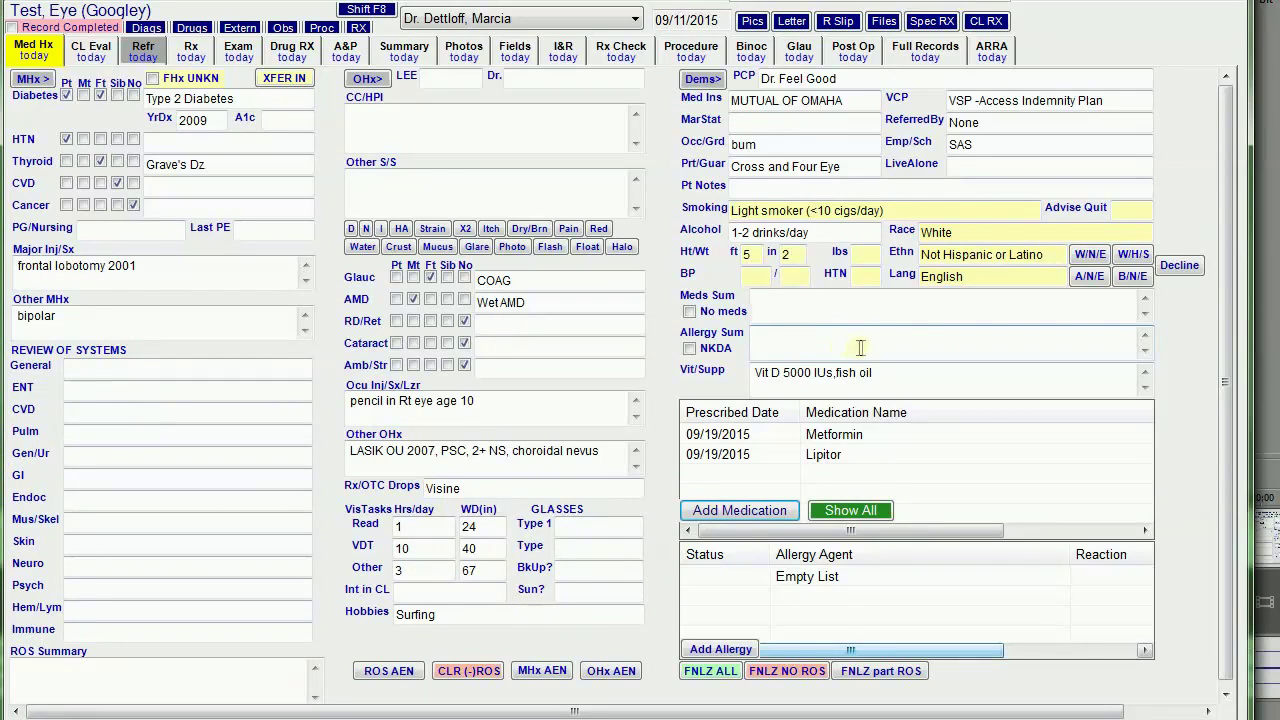
Record chest pain under CVD and decreased range of motion under Mus/Skel in the review of systems, and mark cancer for the mother
left_click(146, 543)
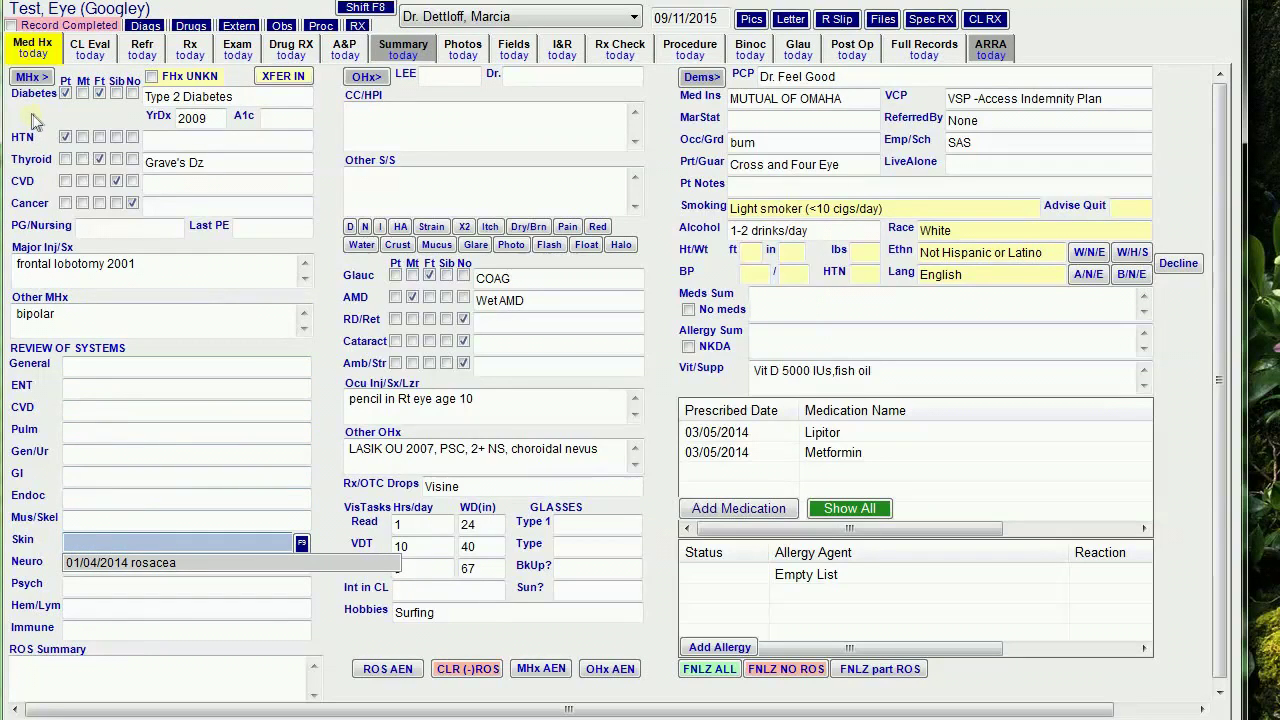
left_click(175, 412)
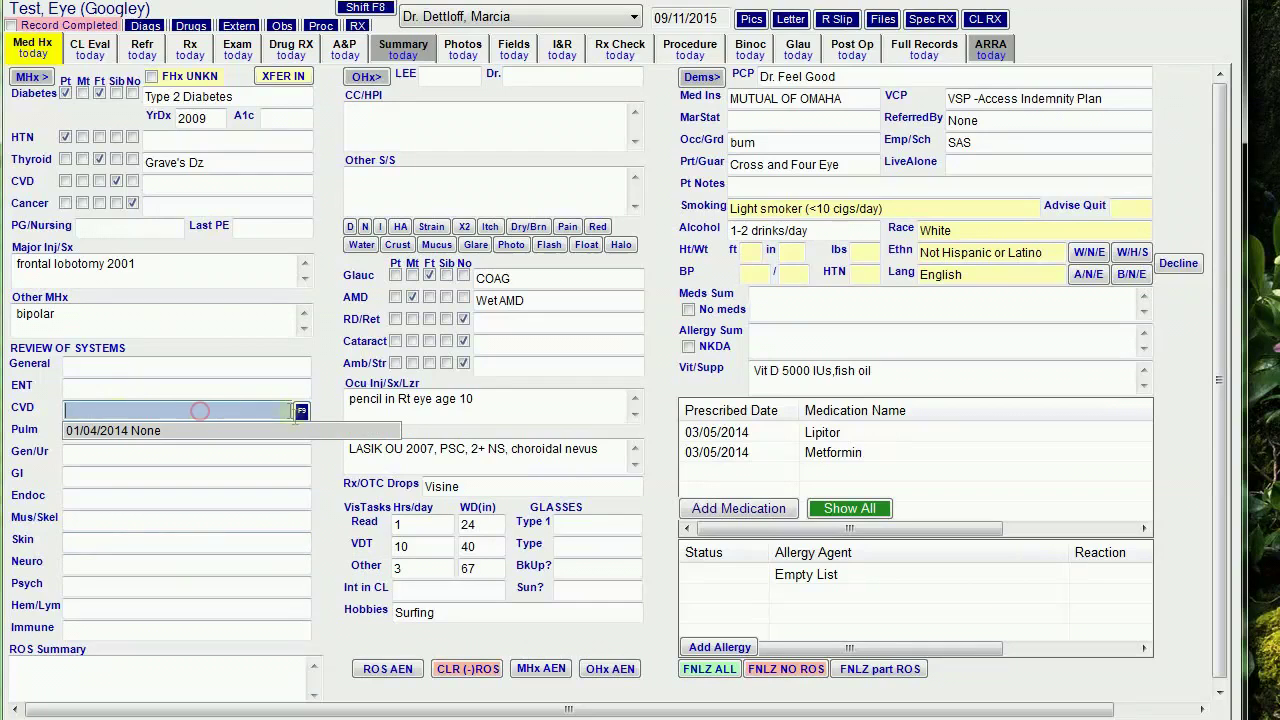
left_click(200, 408)
left_click(118, 457)
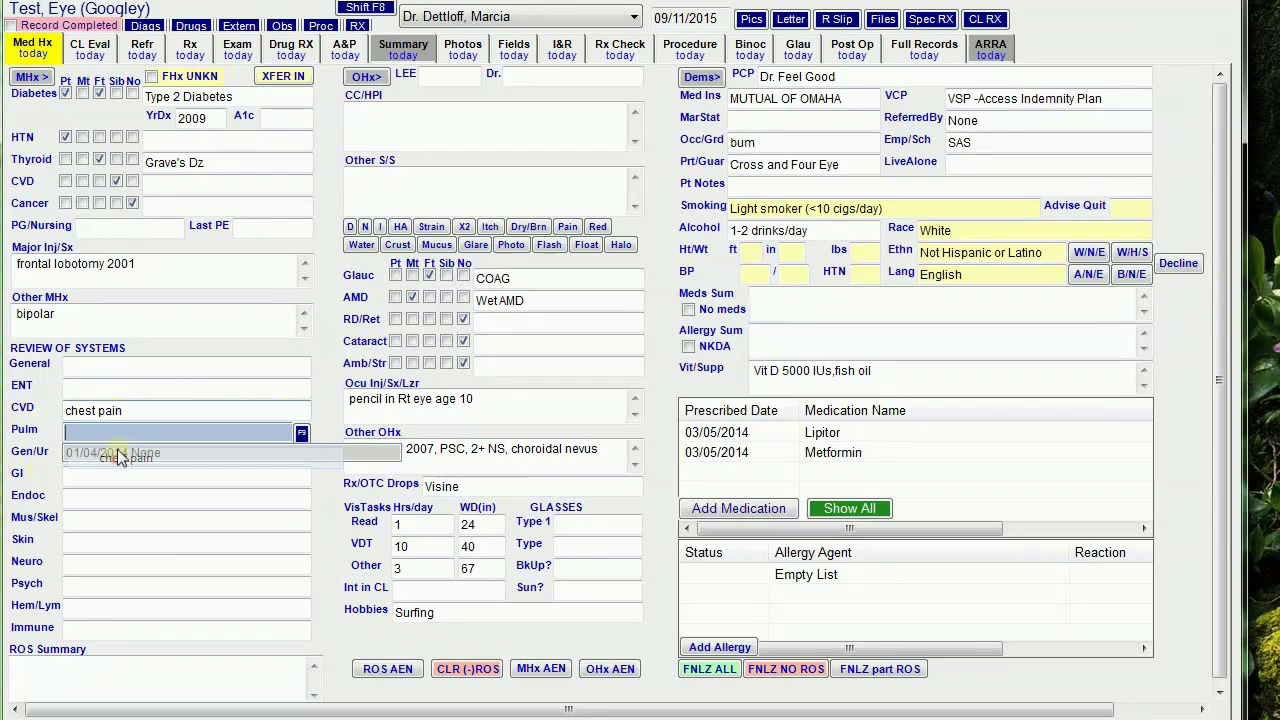
left_click(238, 519)
left_click(238, 519)
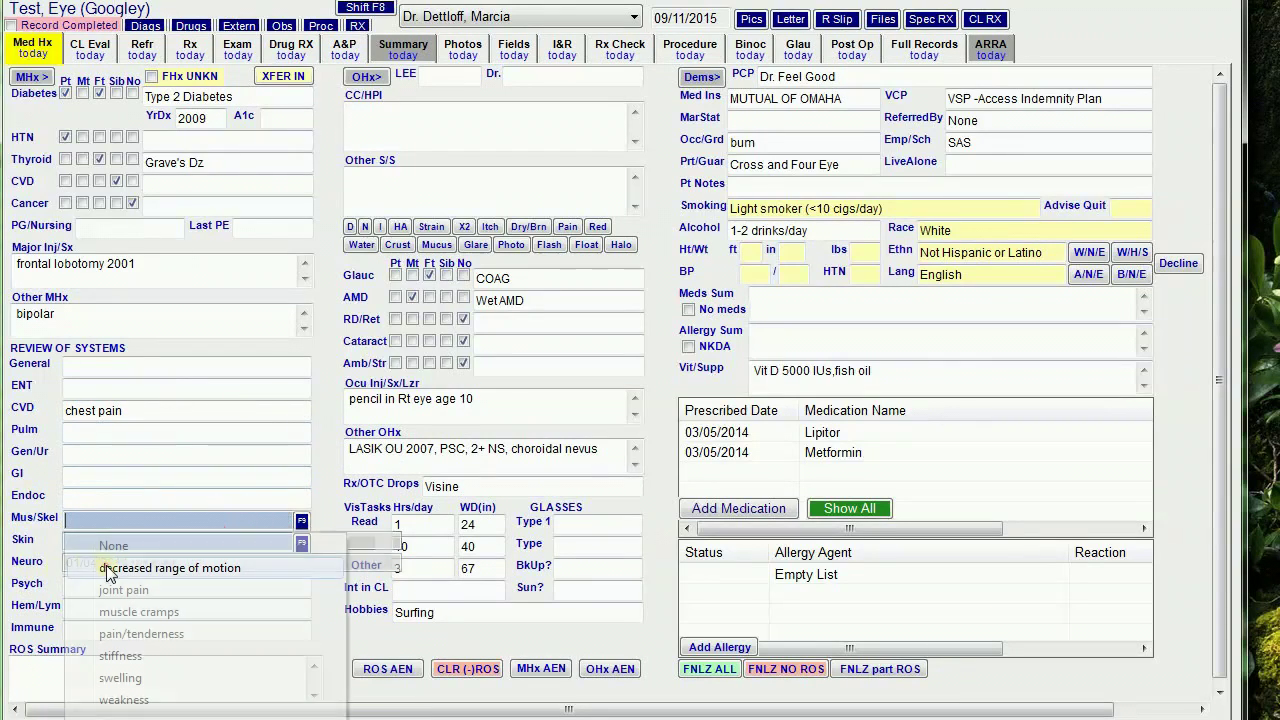
left_click(95, 568)
left_click(82, 203)
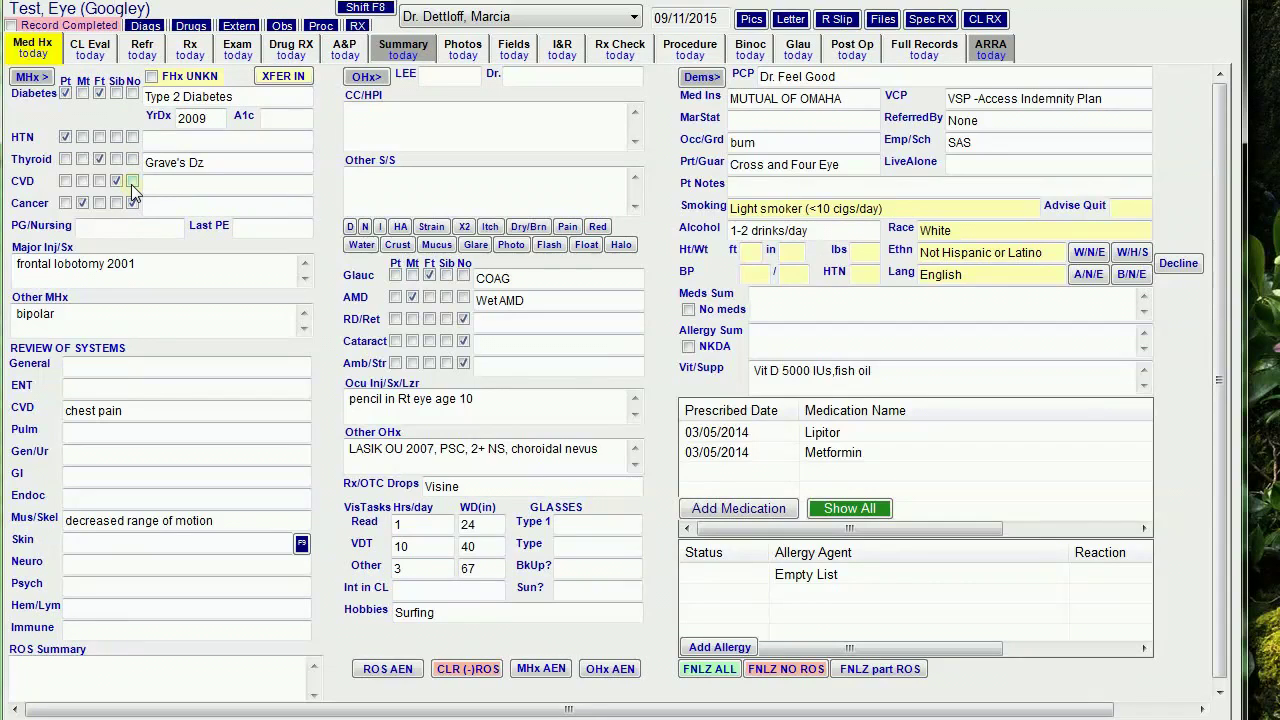
Fill CC/HPI with the prior 01/04/2014 flashes entry, and record Itch, Dry/Burn and Pain under Other S/S
left_click(458, 128)
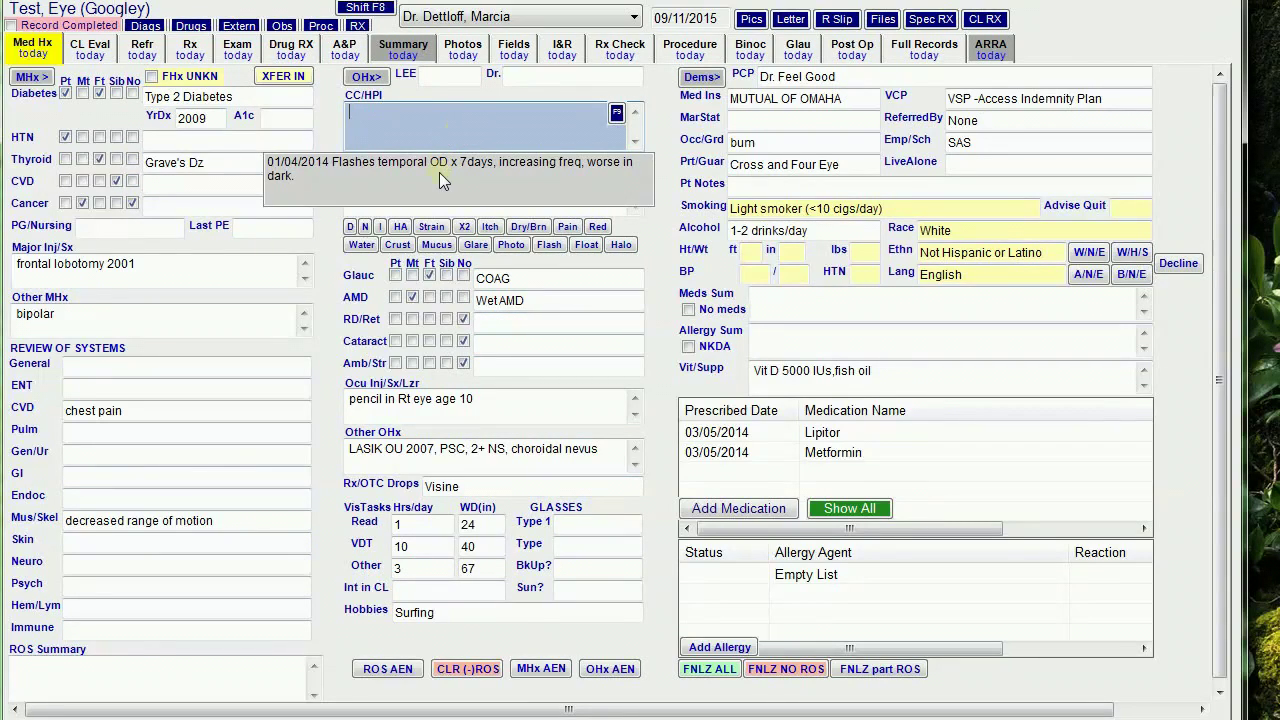
left_click(439, 172)
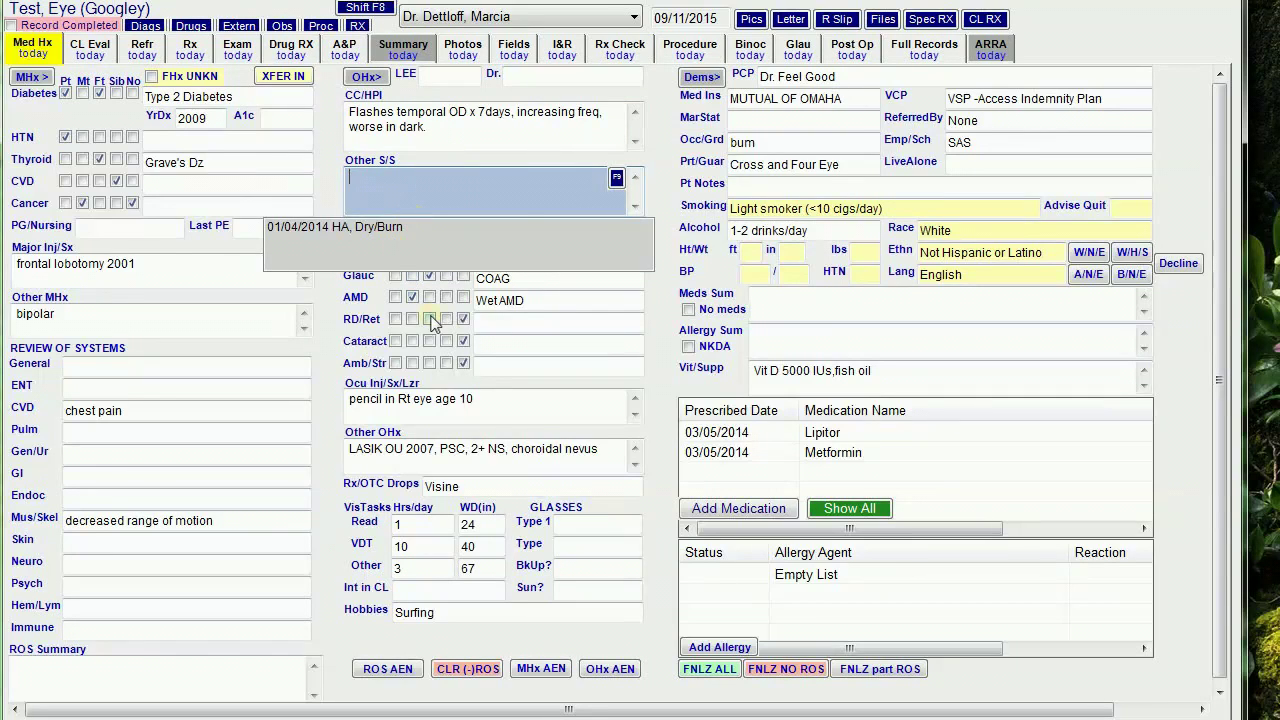
left_click(507, 190)
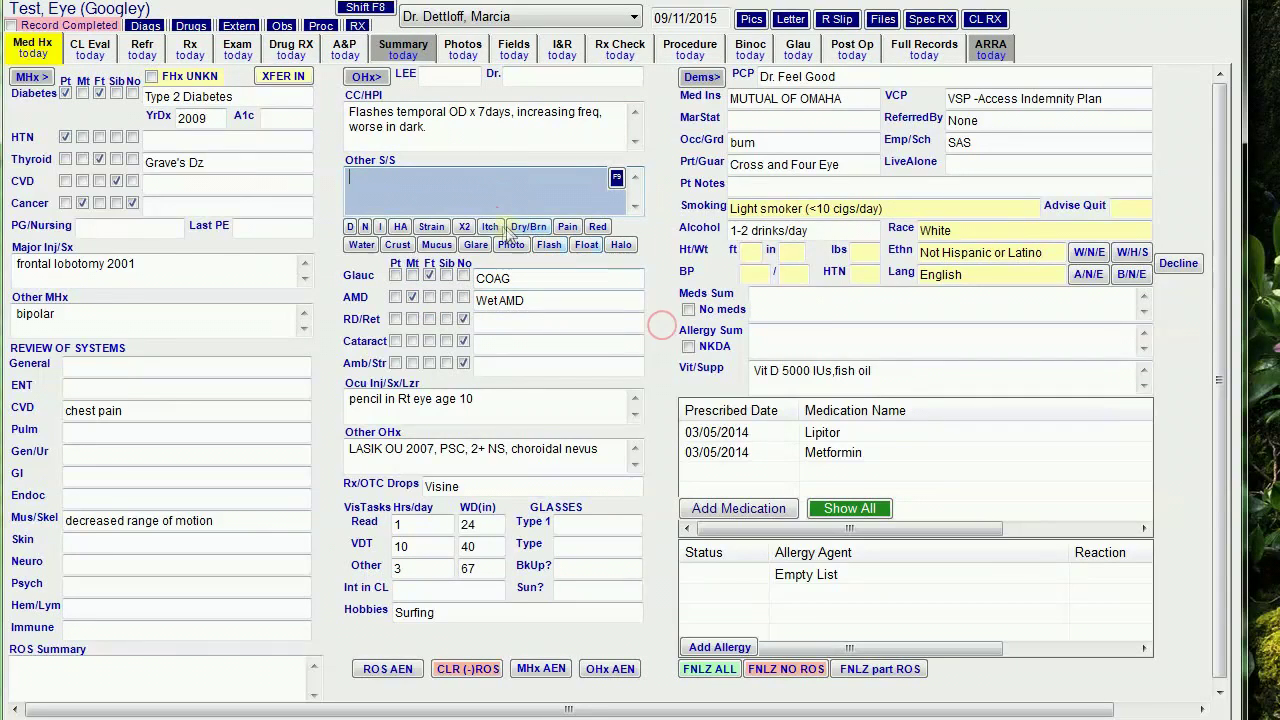
left_click(490, 228)
left_click(528, 227)
left_click(567, 227)
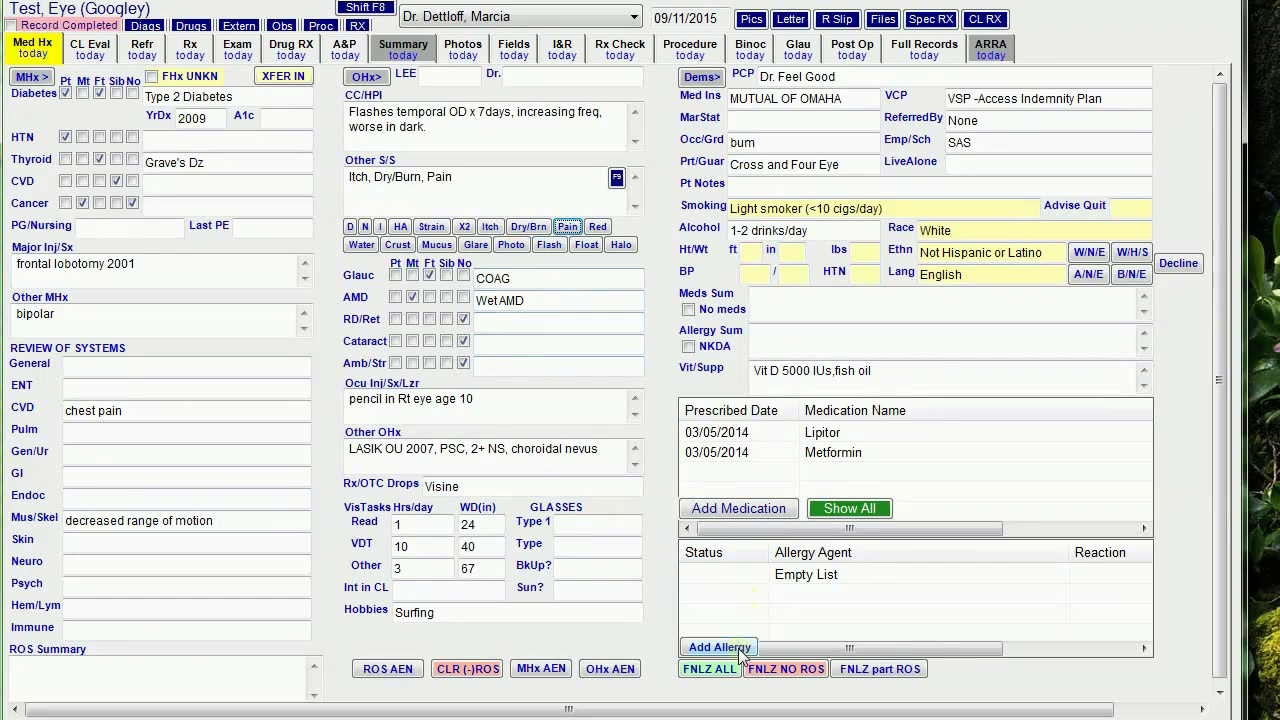
Finalize the medical history with a partial review of systems
left_click(876, 670)
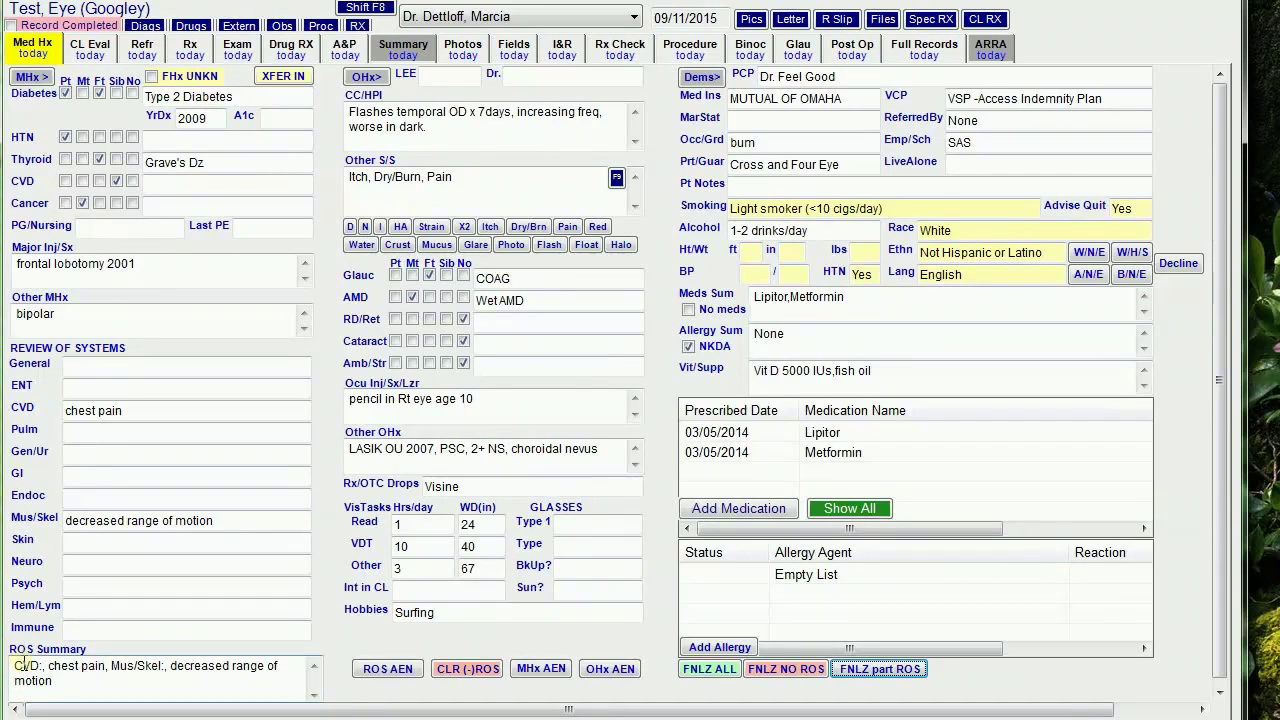
Finalize the entire history including the full review of systems, and clear the negative review-of-systems entries
left_click(722, 669)
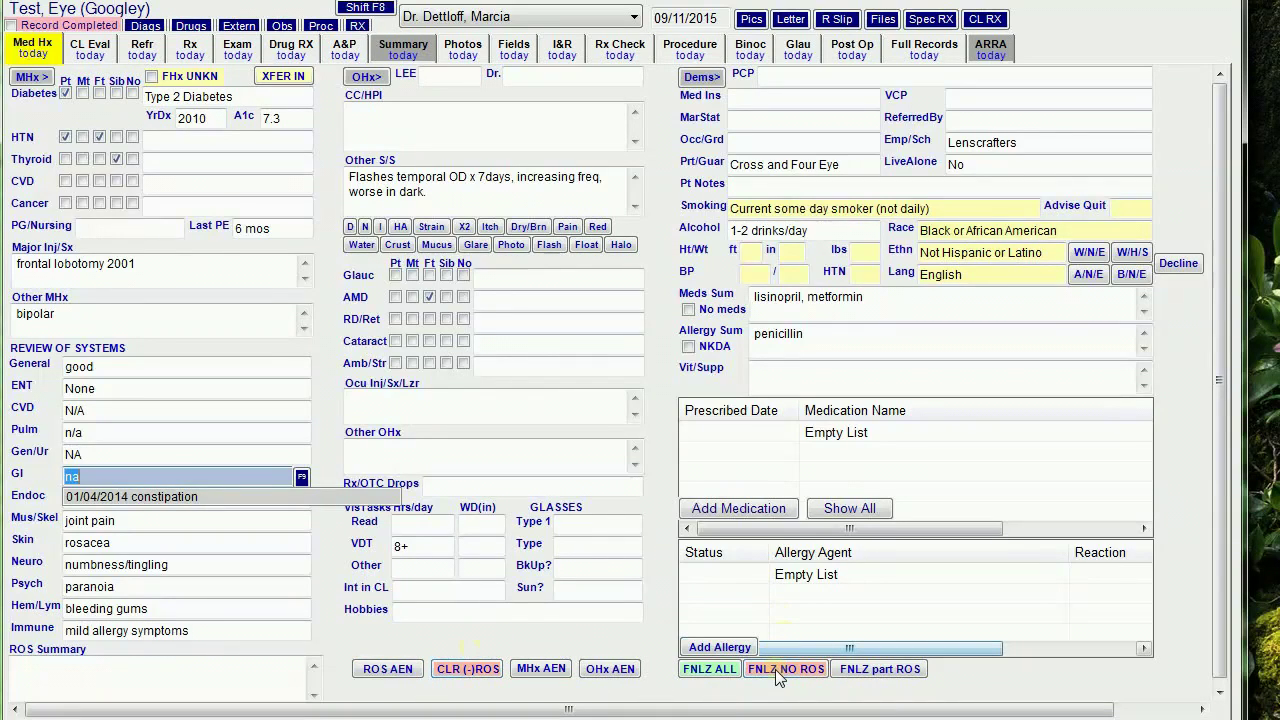
left_click(709, 669)
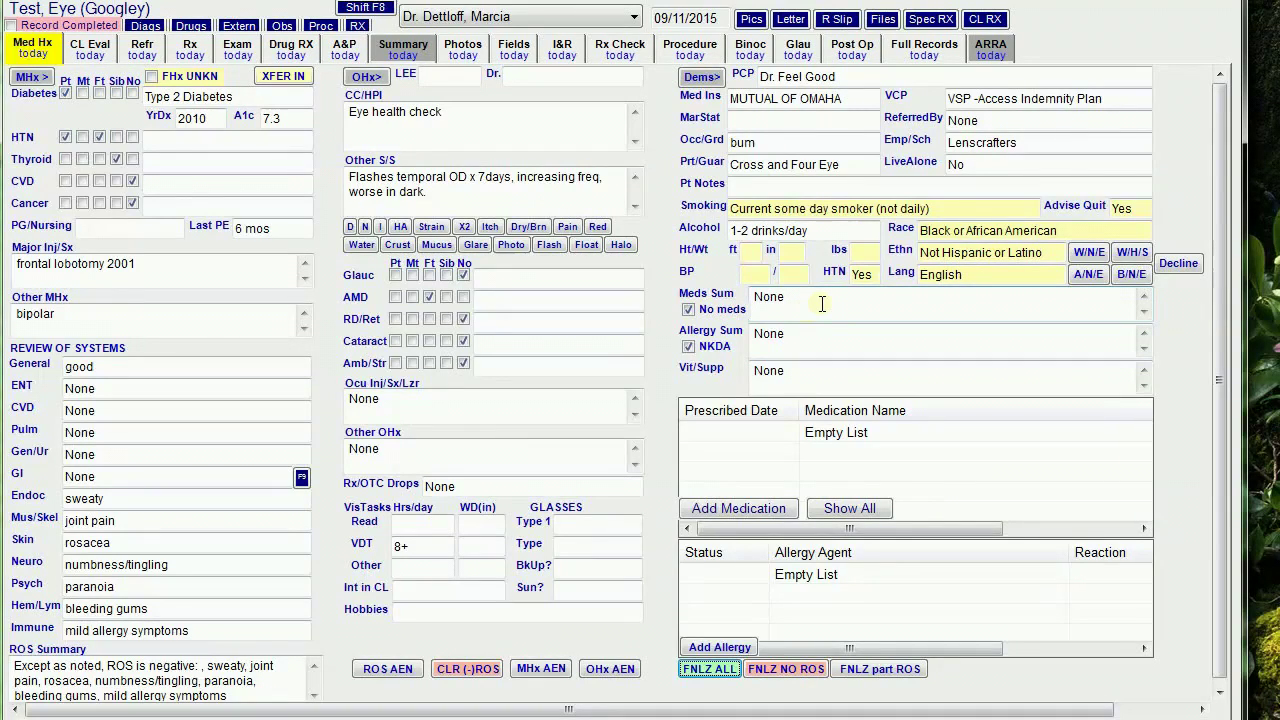
left_click(724, 658)
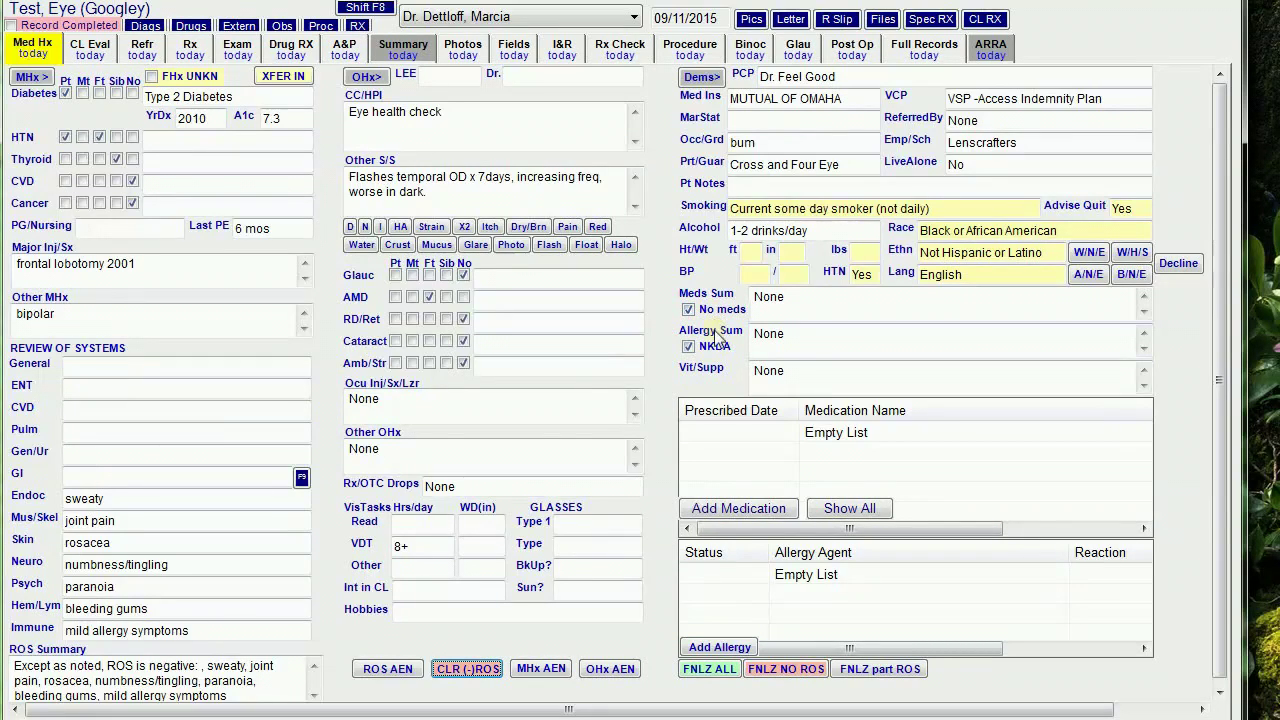